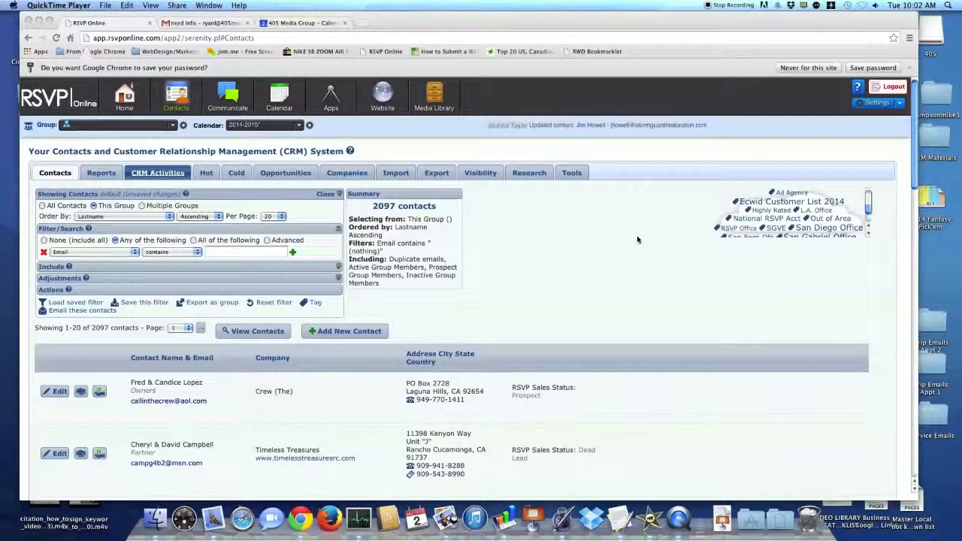
Filter the group's contacts to those whose RSVP Sales Status contains "Dead Lead".
click(638, 240)
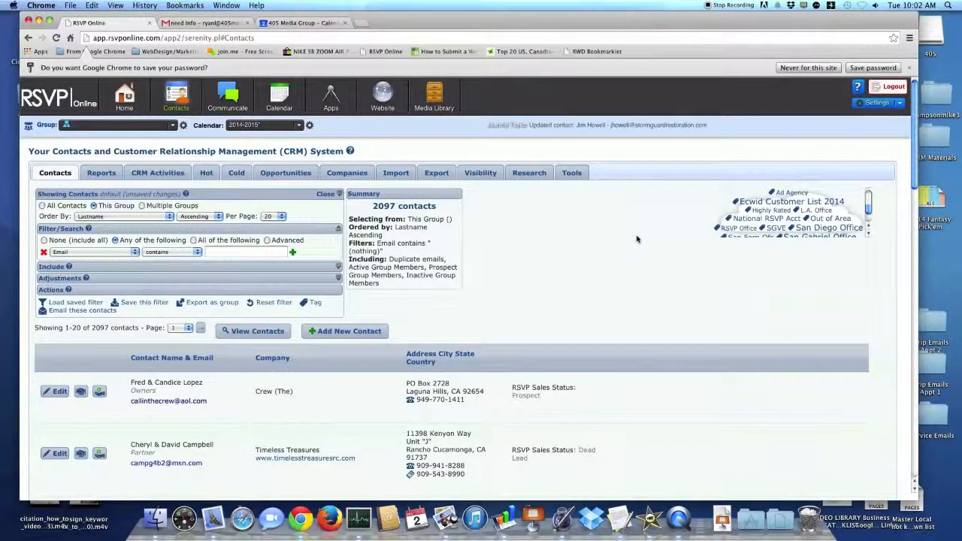
click(82, 252)
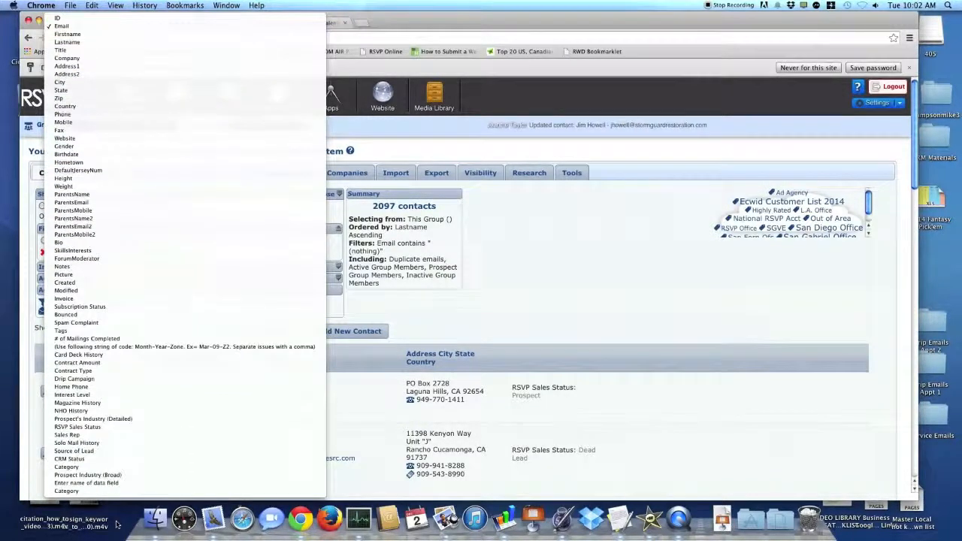
click(78, 427)
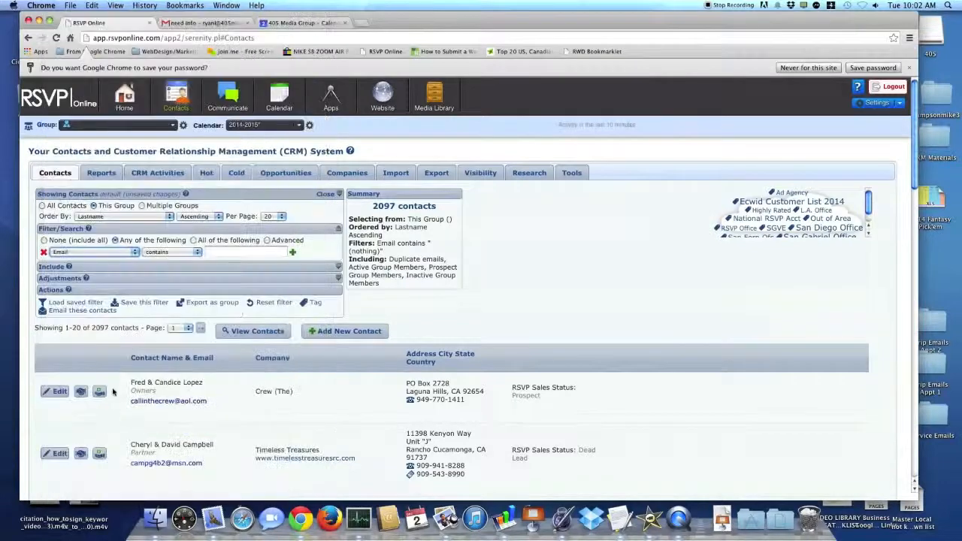
click(229, 253)
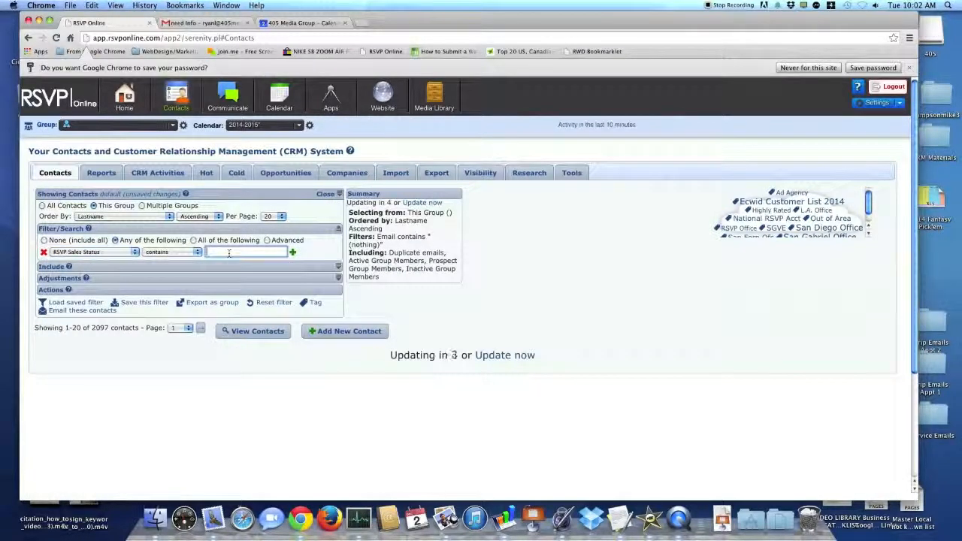
text(Dead Lead)
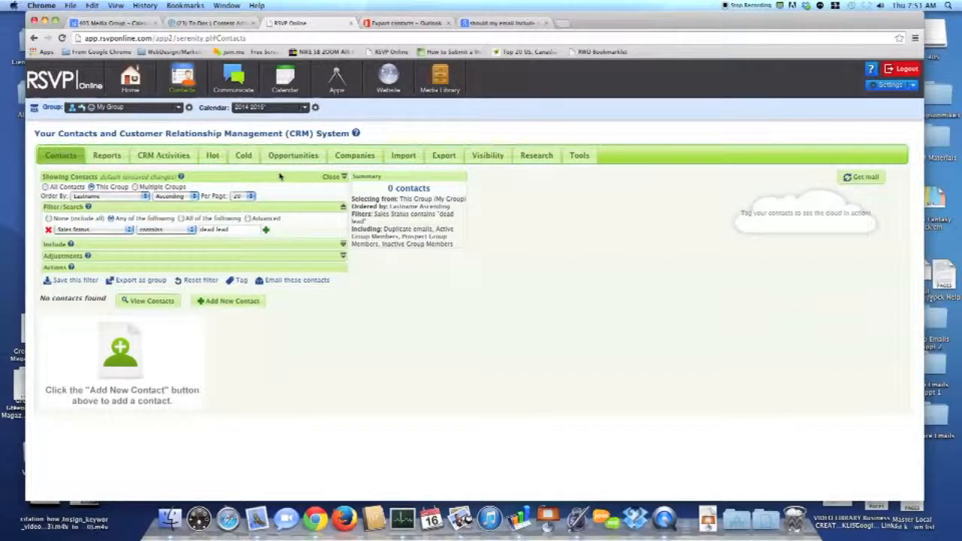
Open the drip campaigns and examine the existing prospect campaign's Sales Status condition and message delays.
mouse_move(227, 90)
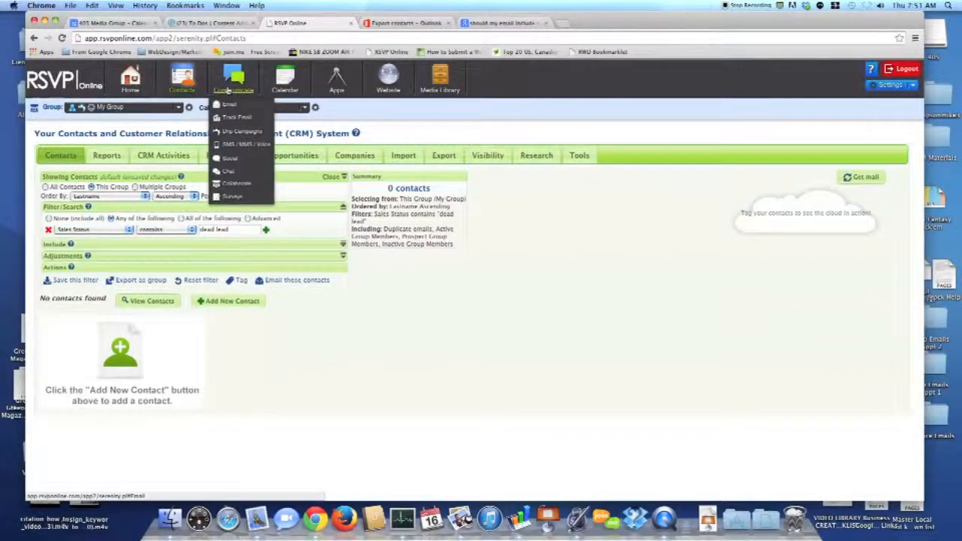
click(226, 132)
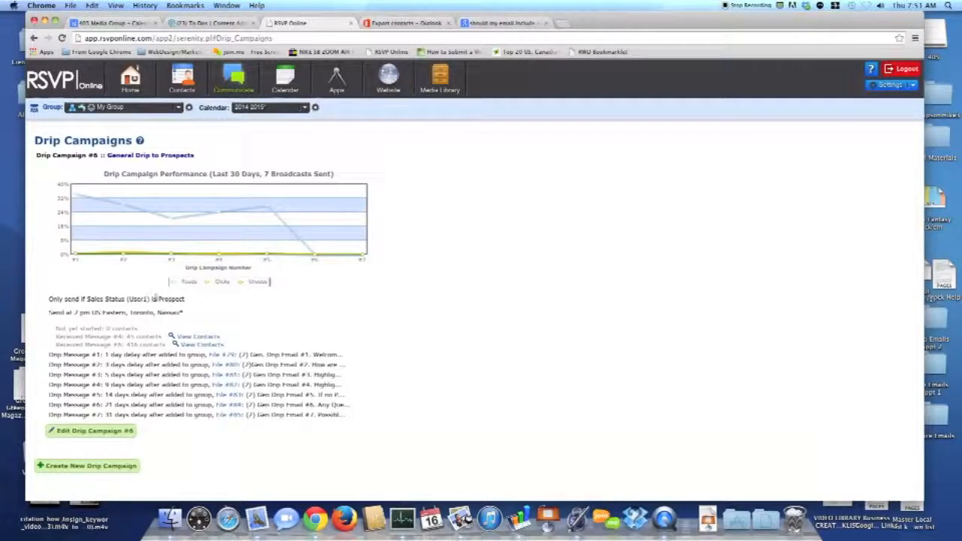
drag(158, 299, 187, 300)
click(107, 355)
Start a new drip campaign and name it "Old leads".
click(103, 466)
scroll(465, 416, down, 2)
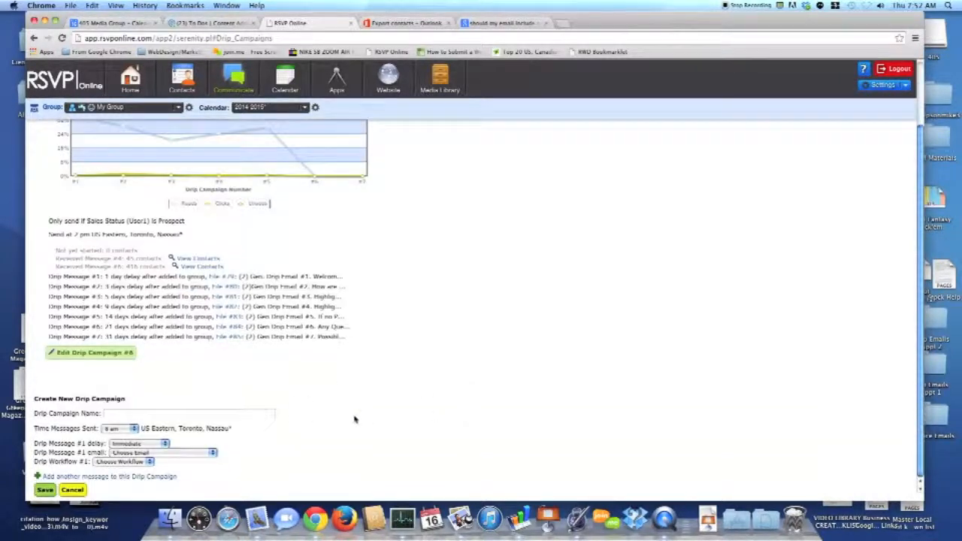
click(106, 413)
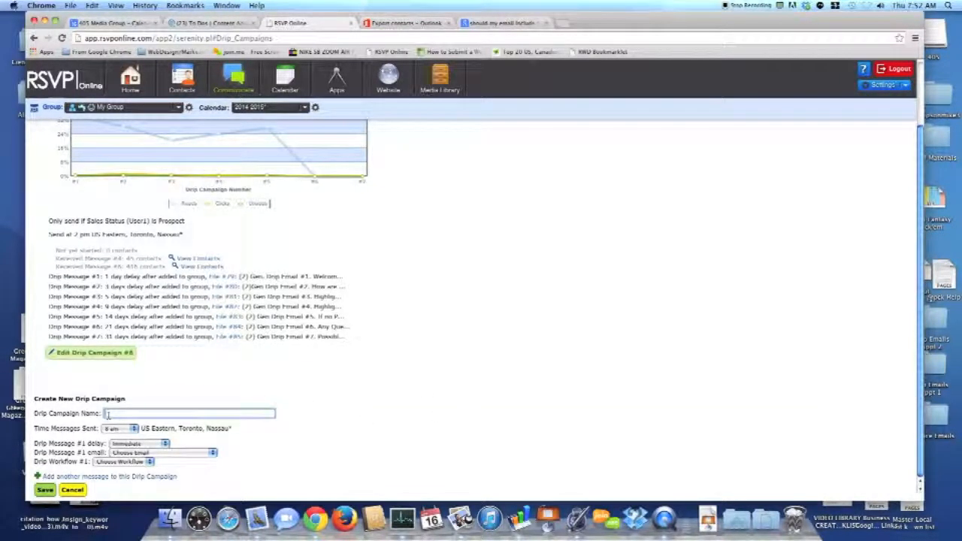
text(Of)
text(d)
text( leads)
Set drip message #1 to a delay of 60 days after being added to the group, using the Gen Drip Email #3 message.
click(152, 444)
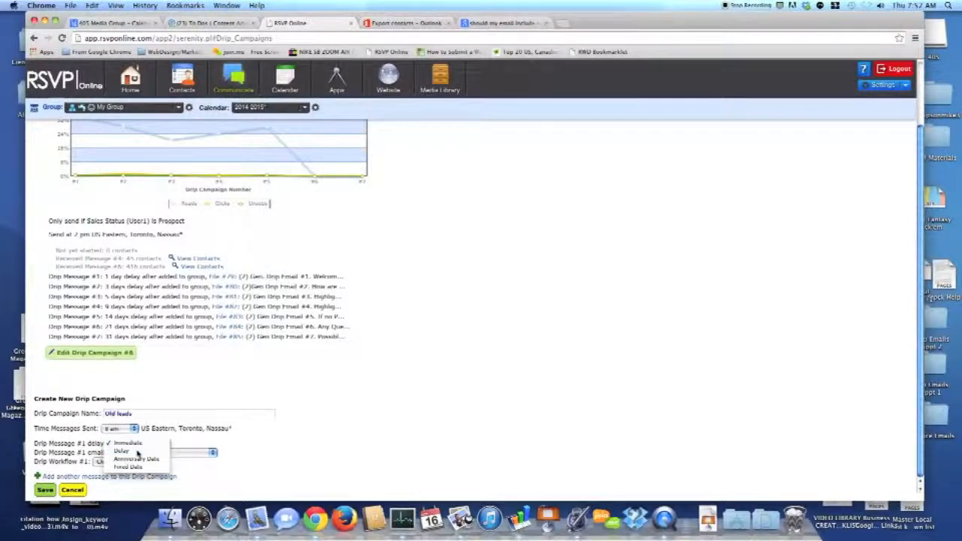
click(138, 452)
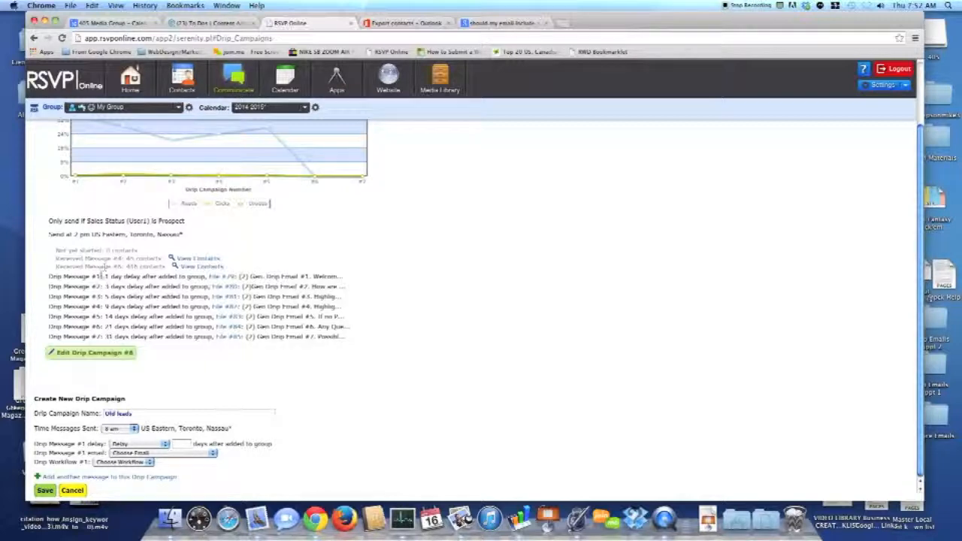
double_click(109, 336)
click(181, 442)
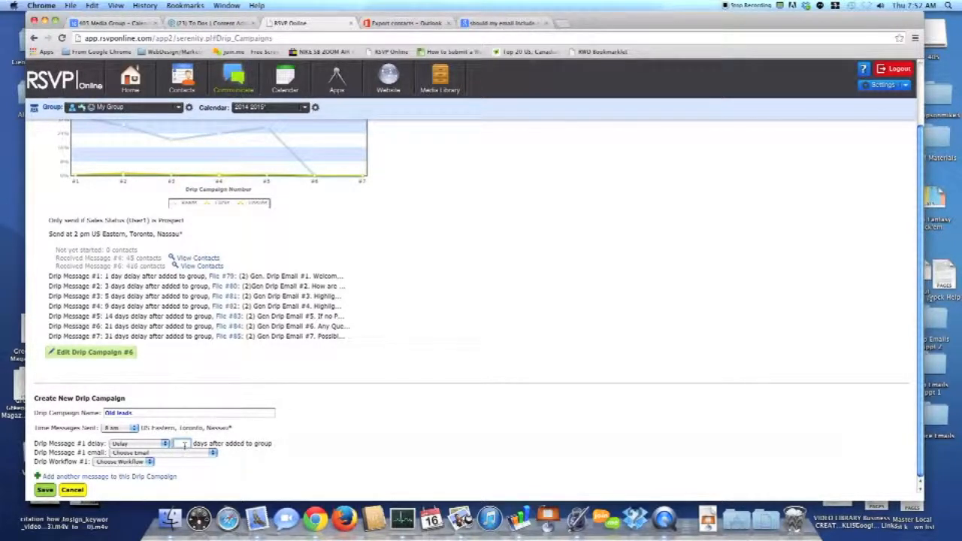
text(10)
click(147, 380)
click(140, 454)
click(165, 457)
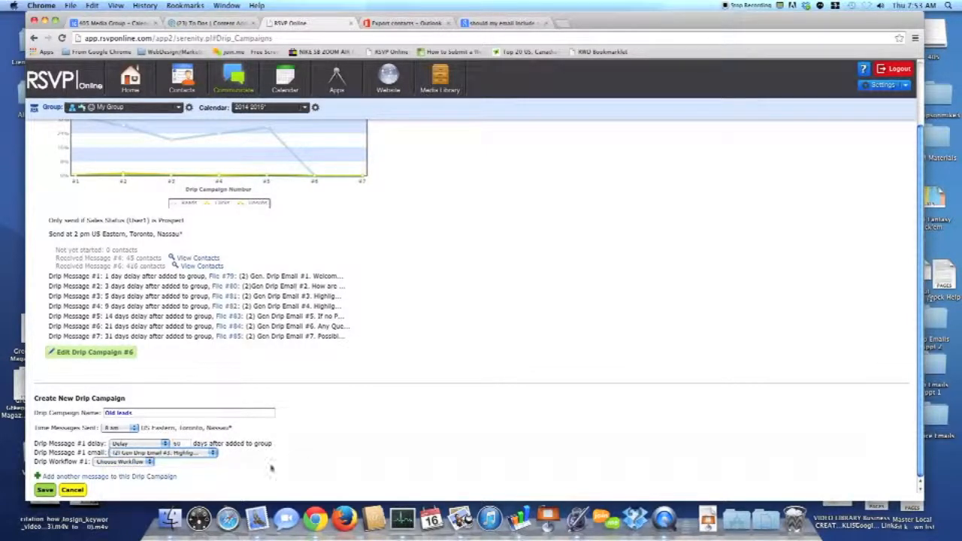
Add a second drip message with a delay of 80 days after being added to the group.
click(123, 478)
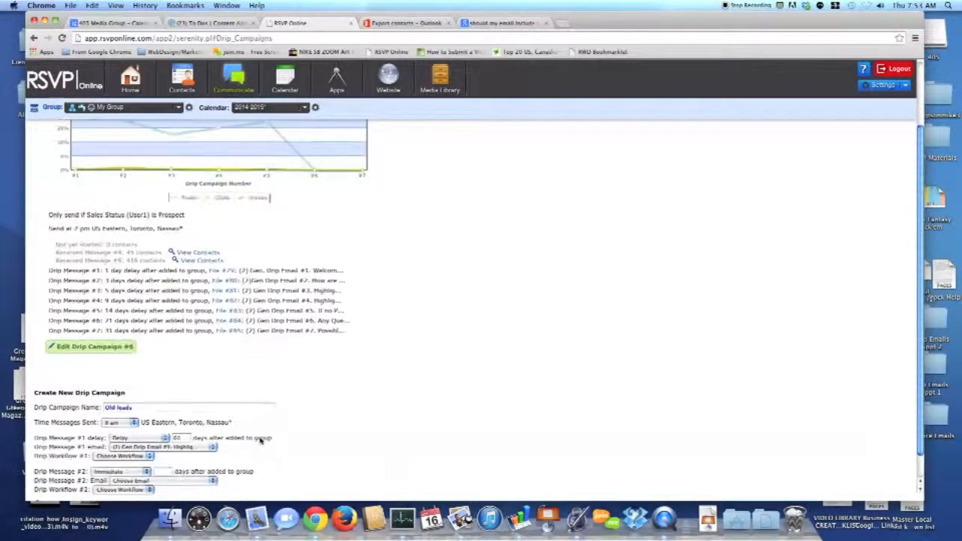
click(127, 445)
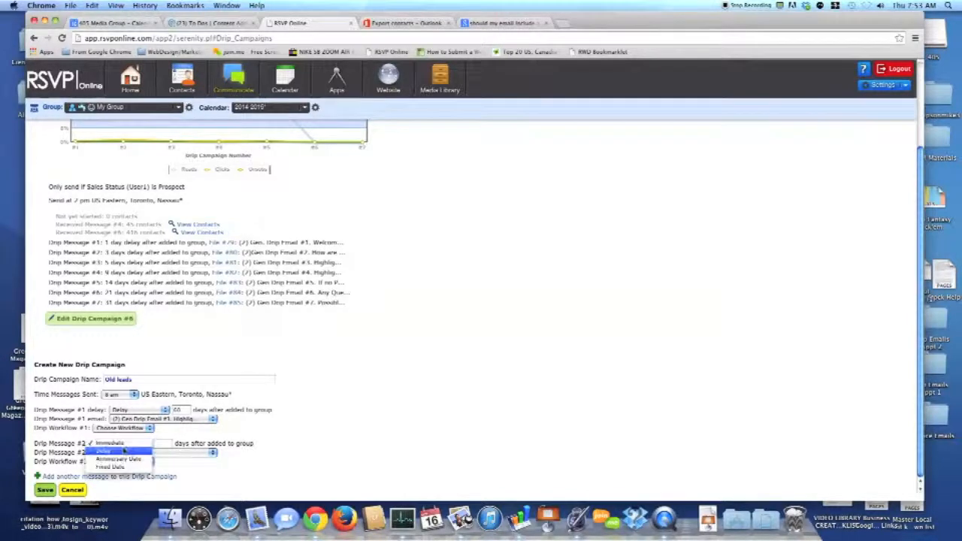
click(120, 450)
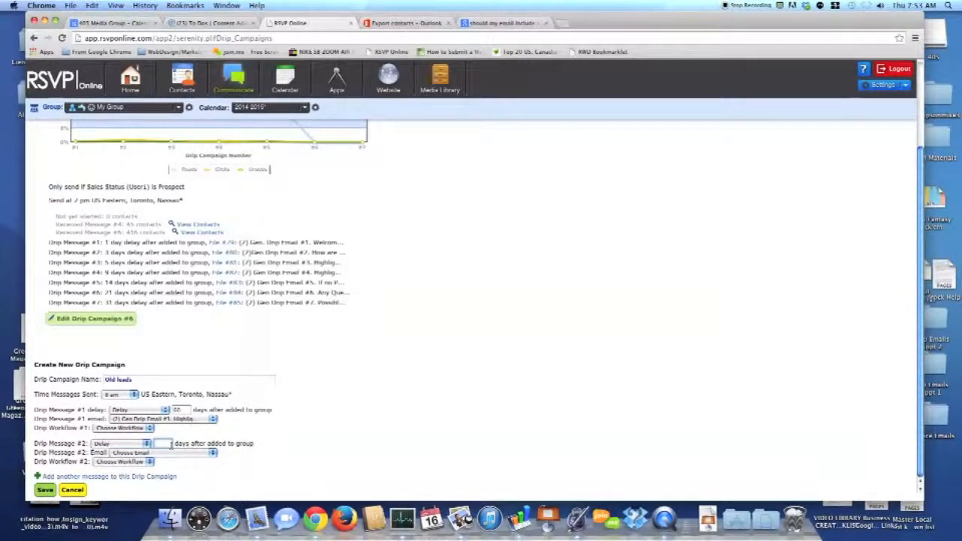
text(80)
click(290, 441)
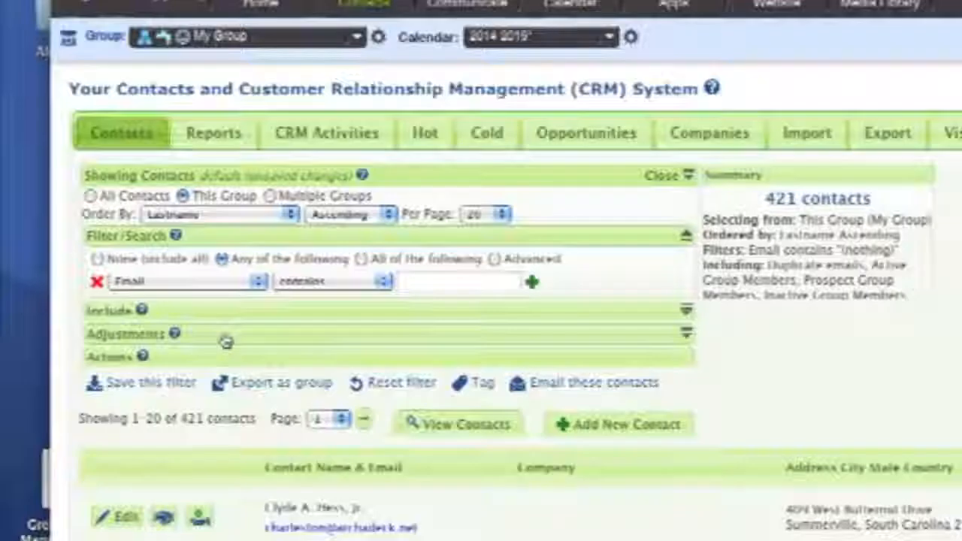
Add a delivery filter adjustment to the contacts search with All contacts as its source.
click(113, 259)
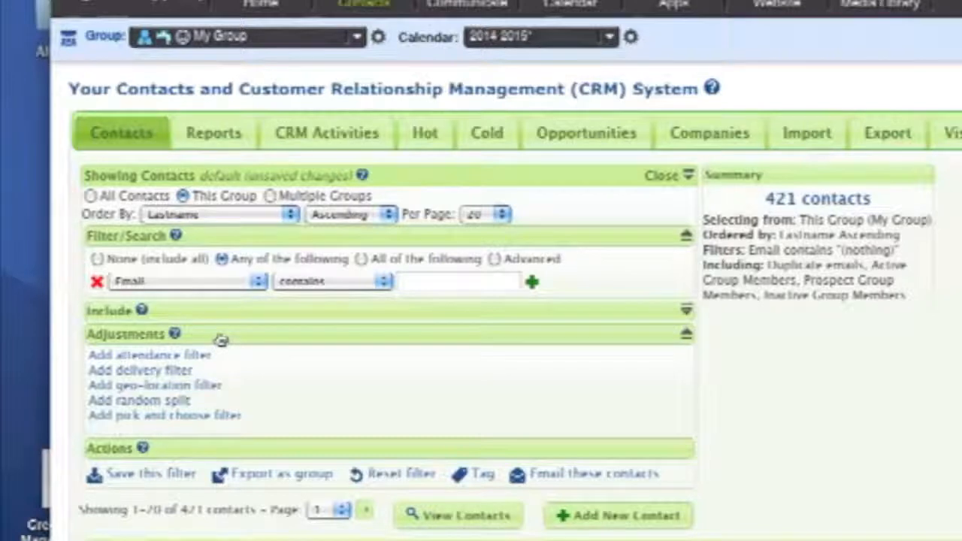
click(194, 356)
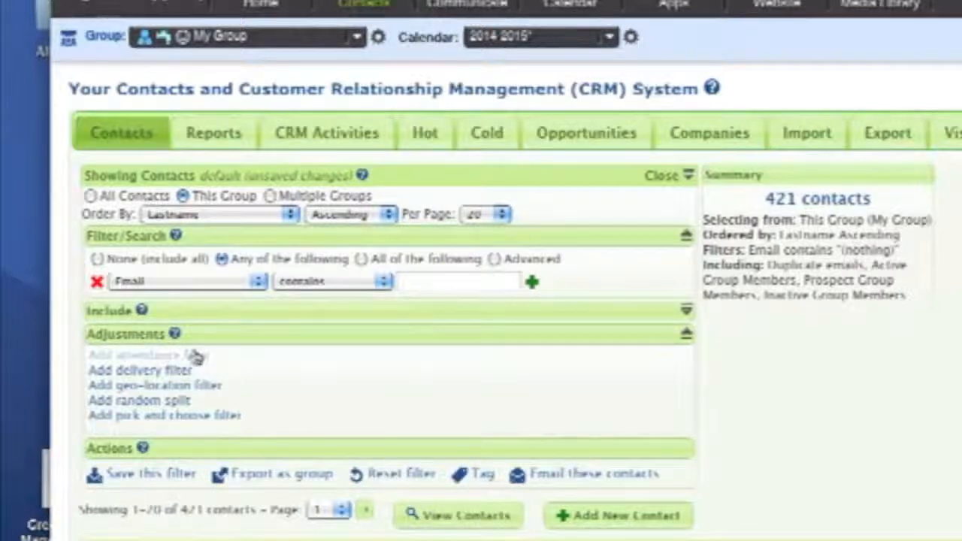
click(151, 372)
click(175, 461)
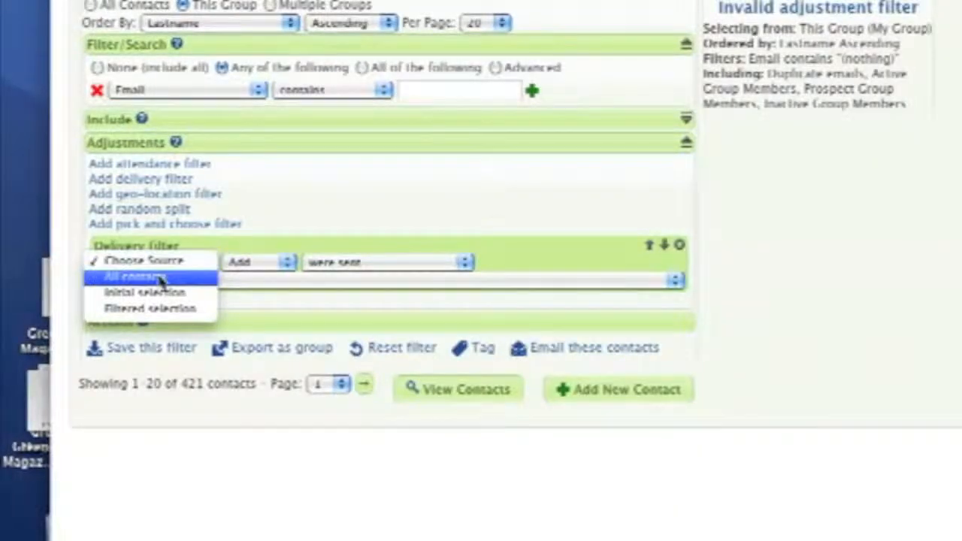
click(160, 280)
Limit the delivery filter to only contacts who were sent but did not read the 2014-Sep-15 "We noticed that you did not complete your order" broadcast.
click(240, 262)
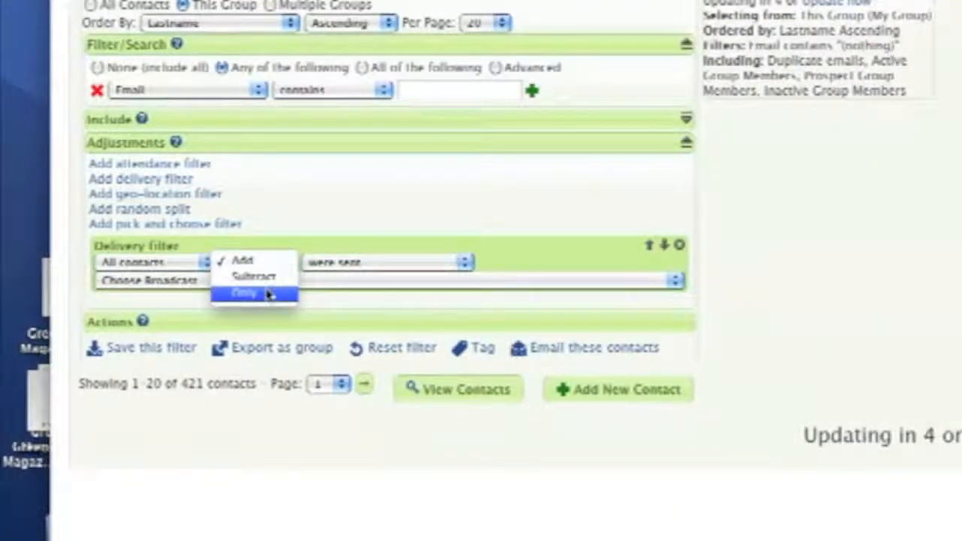
click(269, 294)
click(342, 262)
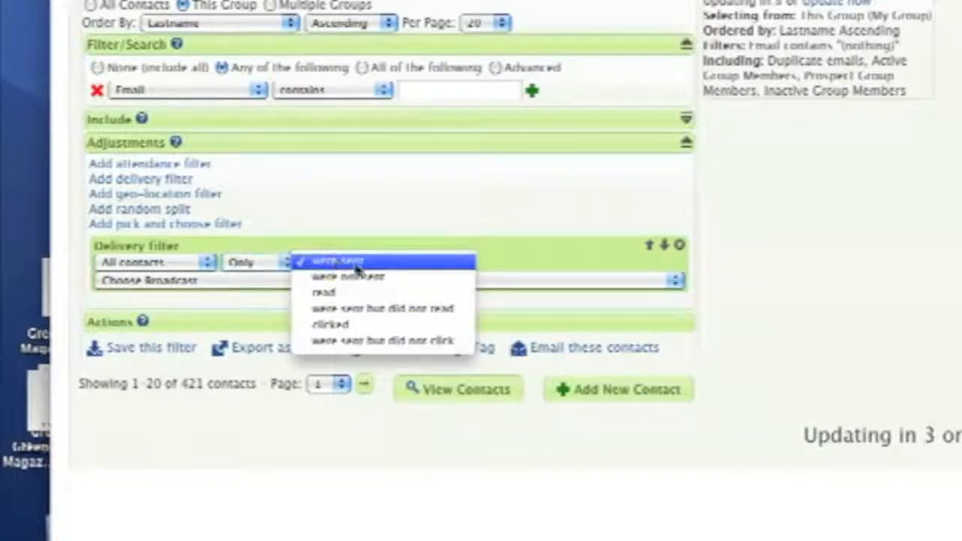
click(445, 310)
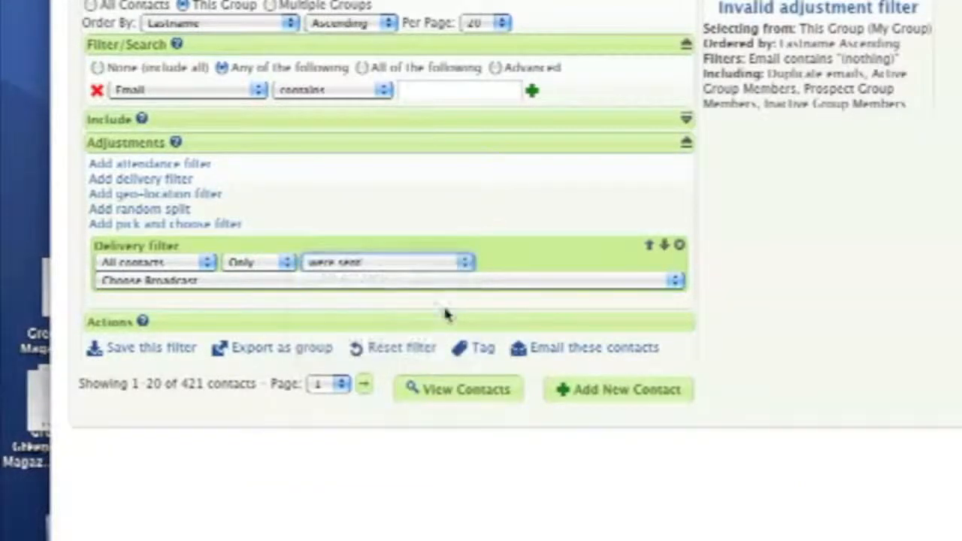
click(278, 283)
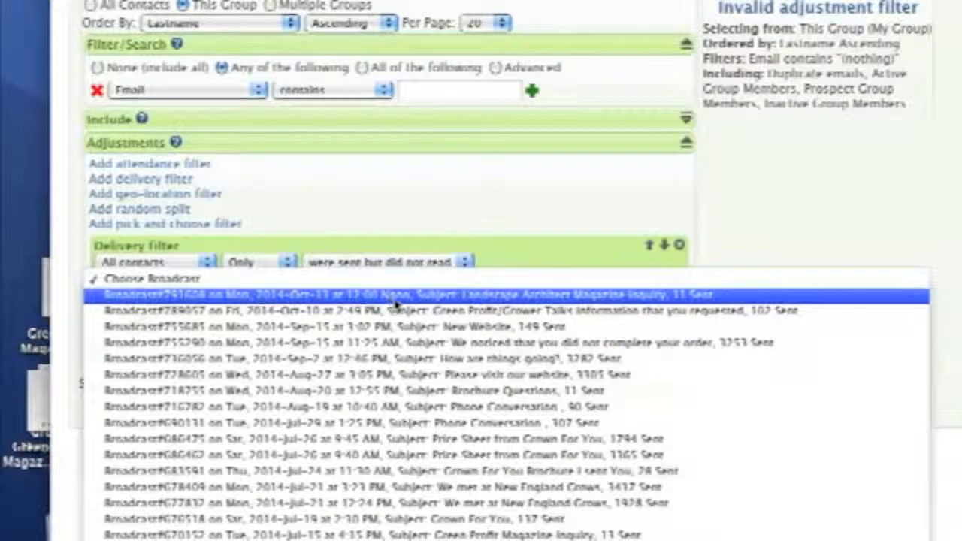
click(348, 345)
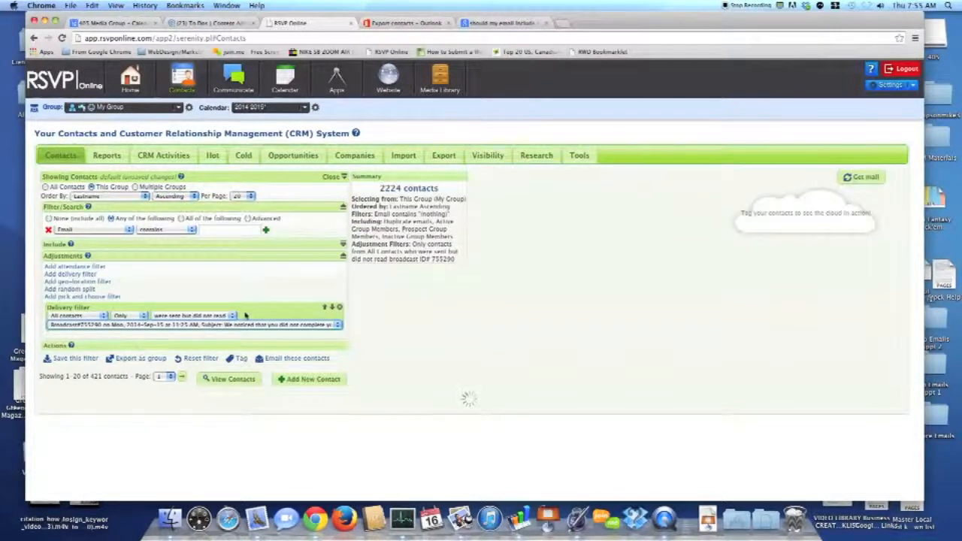
Check the number of filtered contacts and open the delivery filter's read and click status choices.
double_click(384, 188)
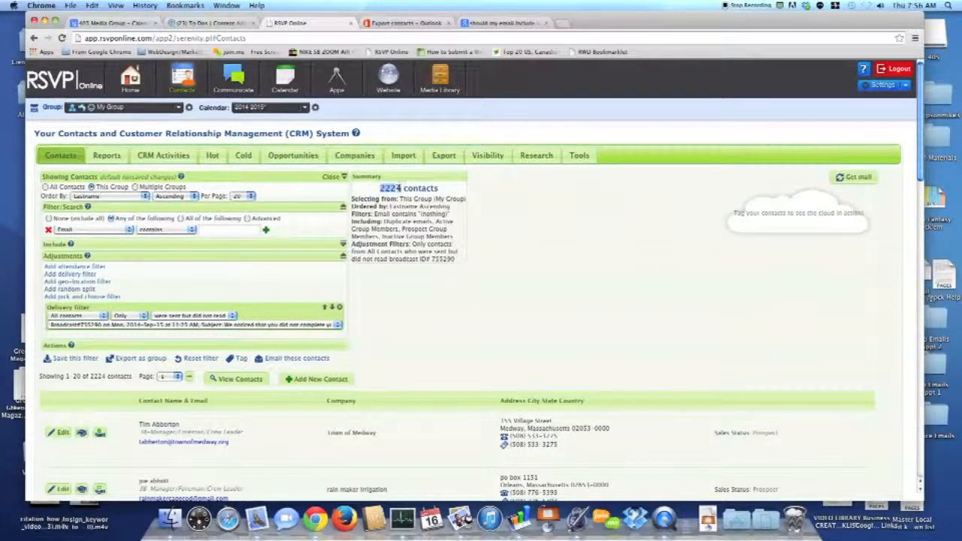
click(389, 321)
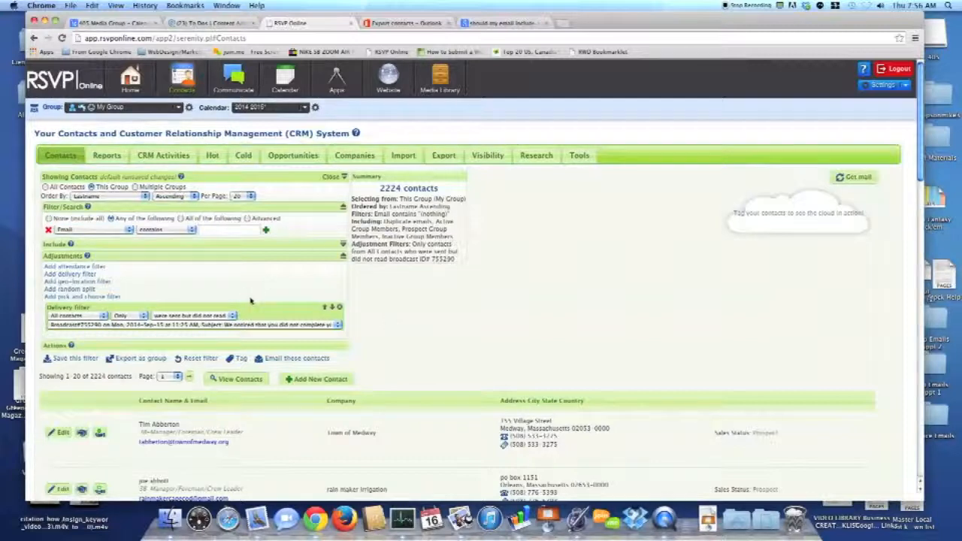
click(217, 316)
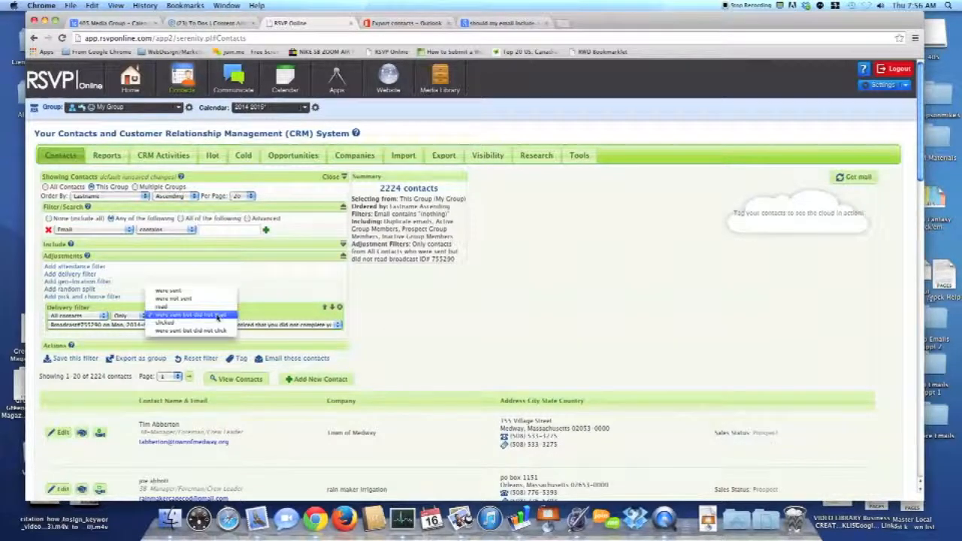